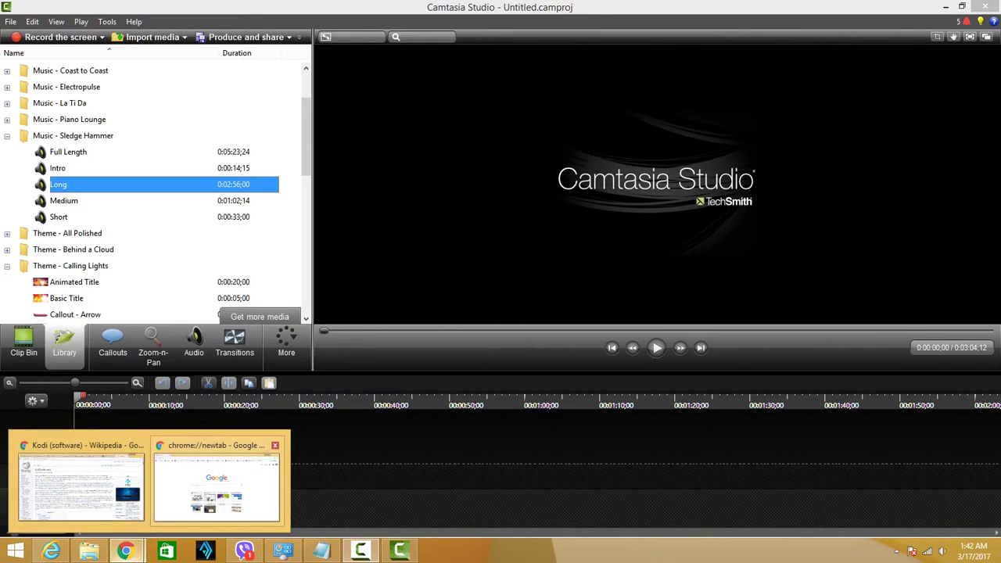
Switch to the Chrome new-tab window, go to kodi.tv and open the site's Downloads page.
{"action": "left_click", "coordinate": [217, 481]}
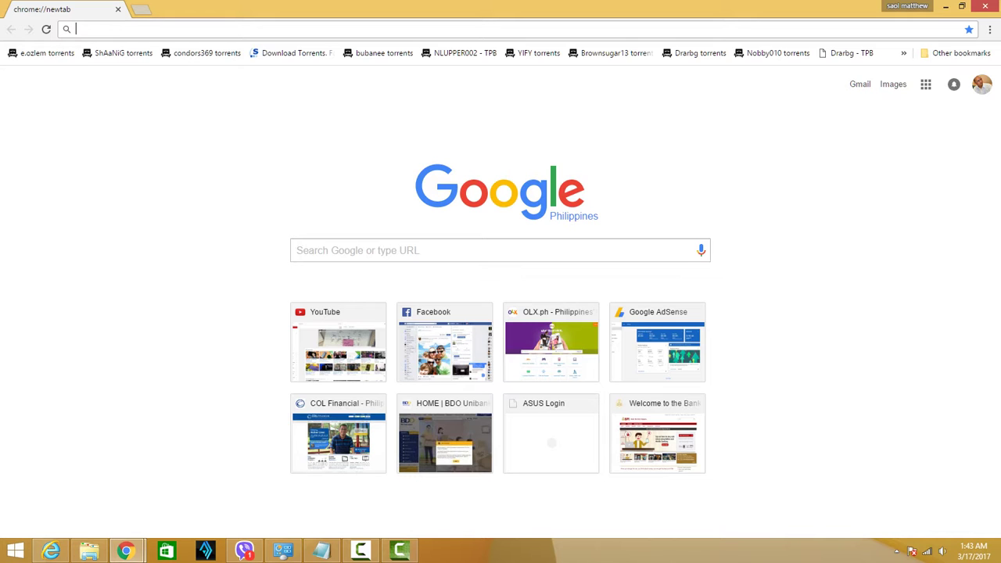
{"action": "type", "text": "kodi"}
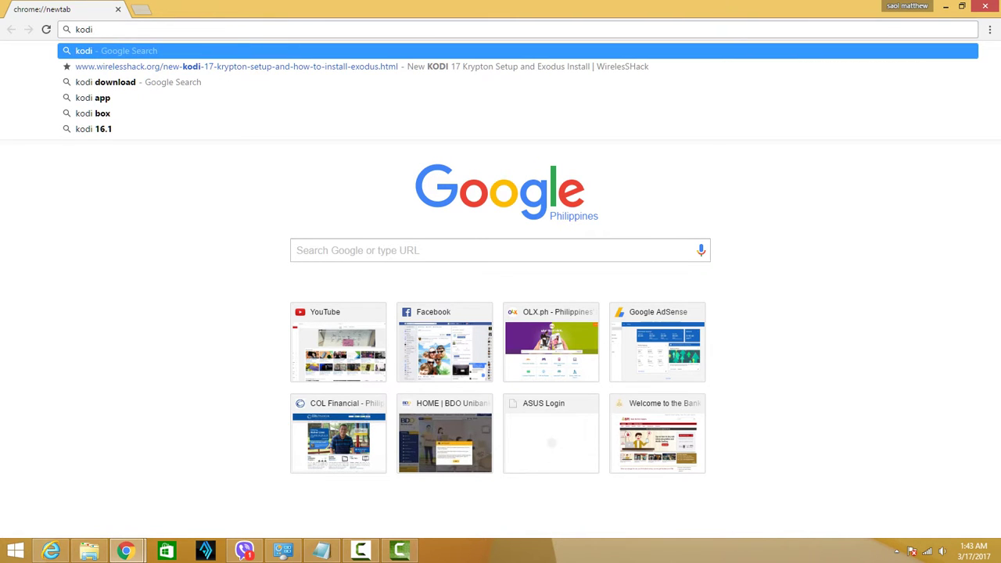
{"action": "type", "text": ".t"}
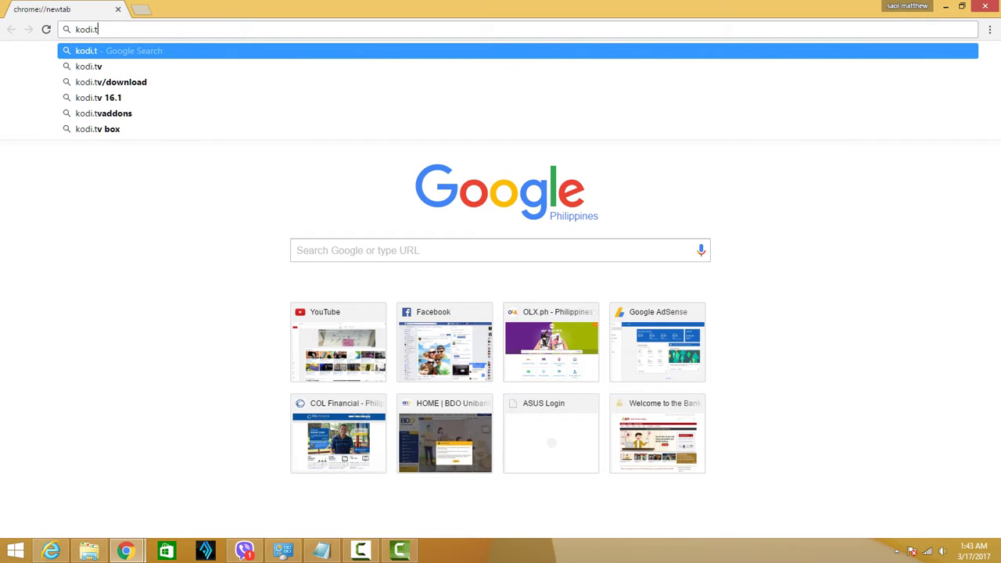
{"action": "type", "text": "v"}
{"action": "key", "text": "Return"}
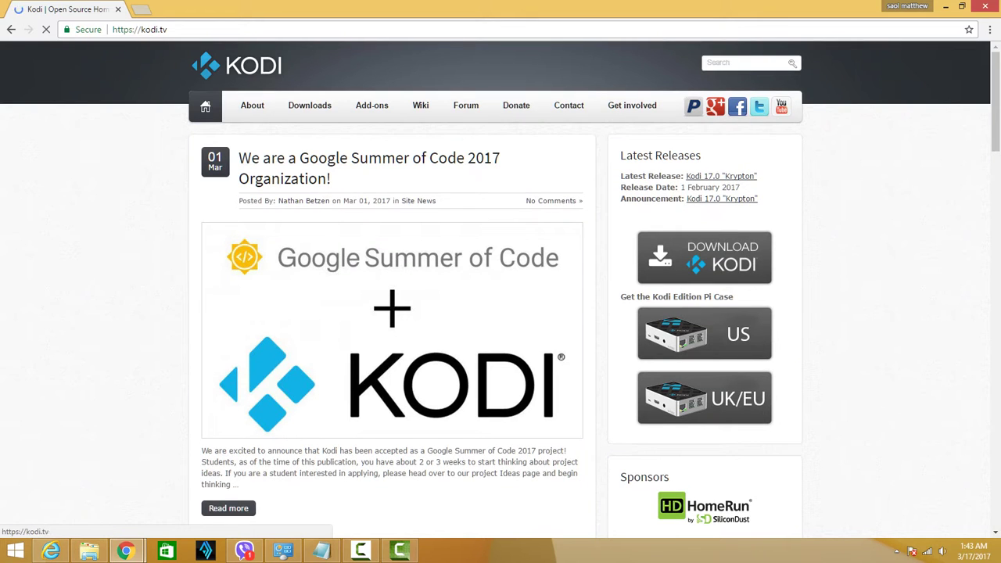
{"action": "left_click", "coordinate": [310, 104]}
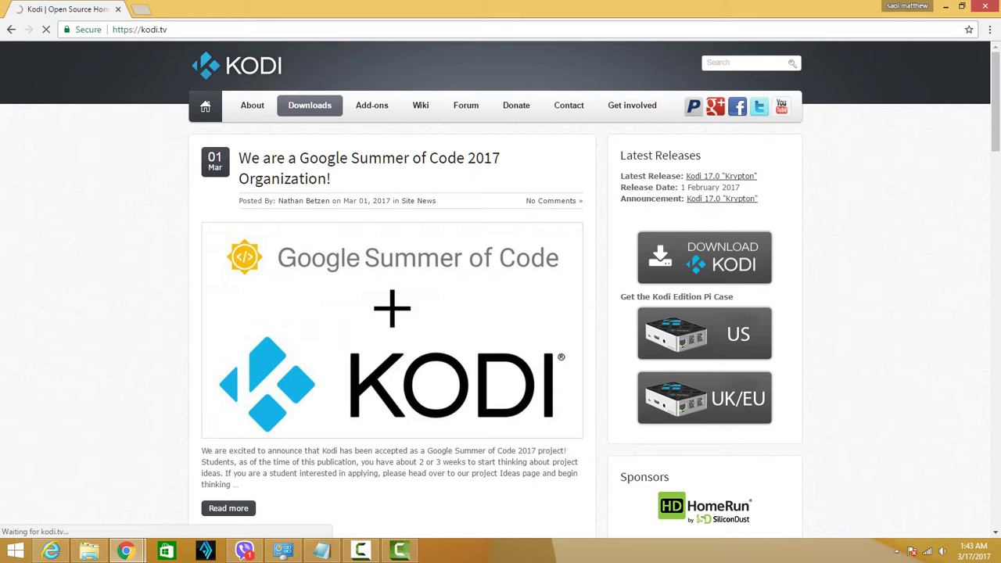
Download the Windows release installer of Kodi v17.0 "Krypton".
{"action": "scroll", "coordinate": [501, 290], "scroll_direction": "down", "scroll_amount": 3}
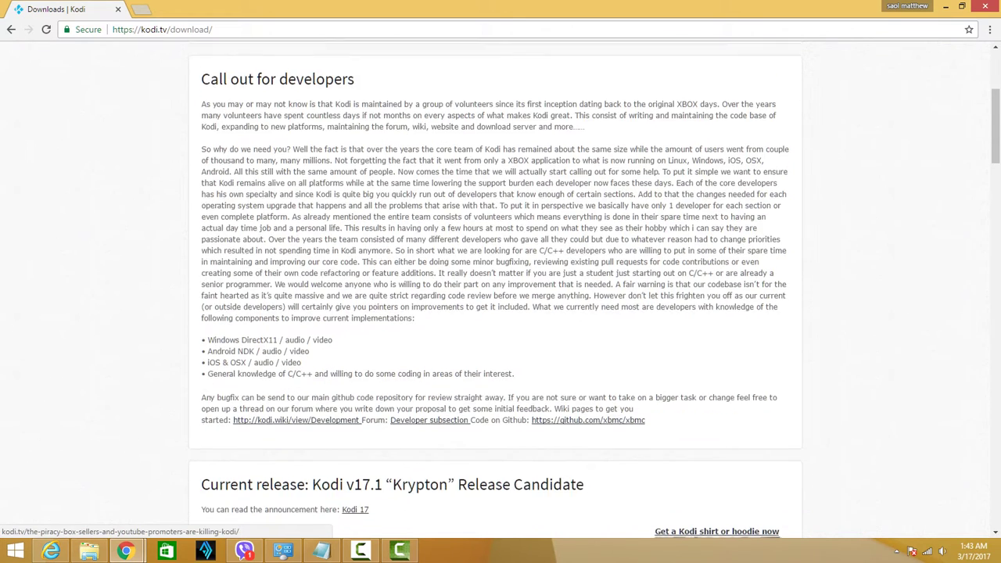
{"action": "scroll", "coordinate": [500, 289], "scroll_direction": "down", "scroll_amount": 5}
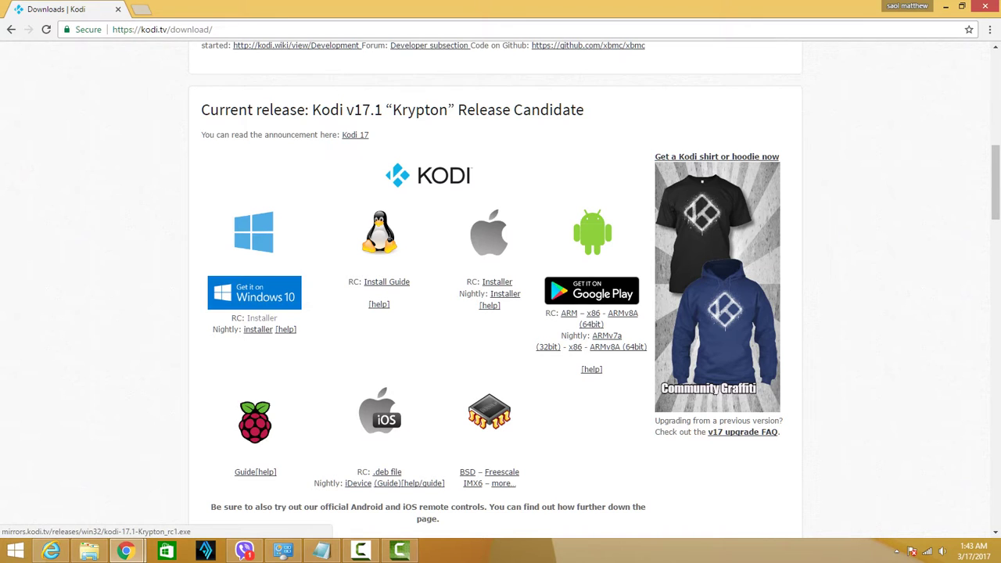
{"action": "scroll", "coordinate": [261, 317], "scroll_direction": "down", "scroll_amount": 3}
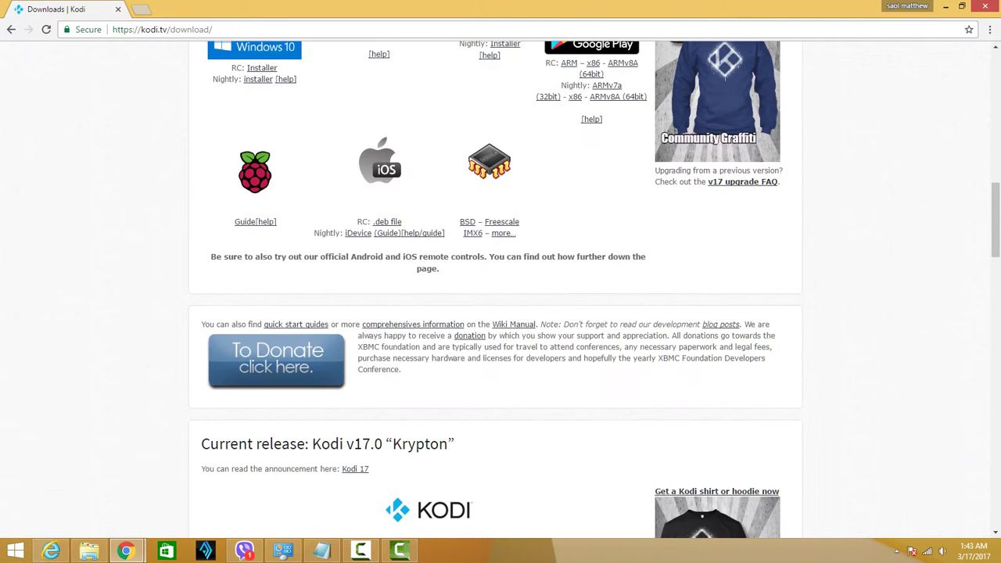
{"action": "scroll", "coordinate": [262, 317], "scroll_direction": "down", "scroll_amount": 3}
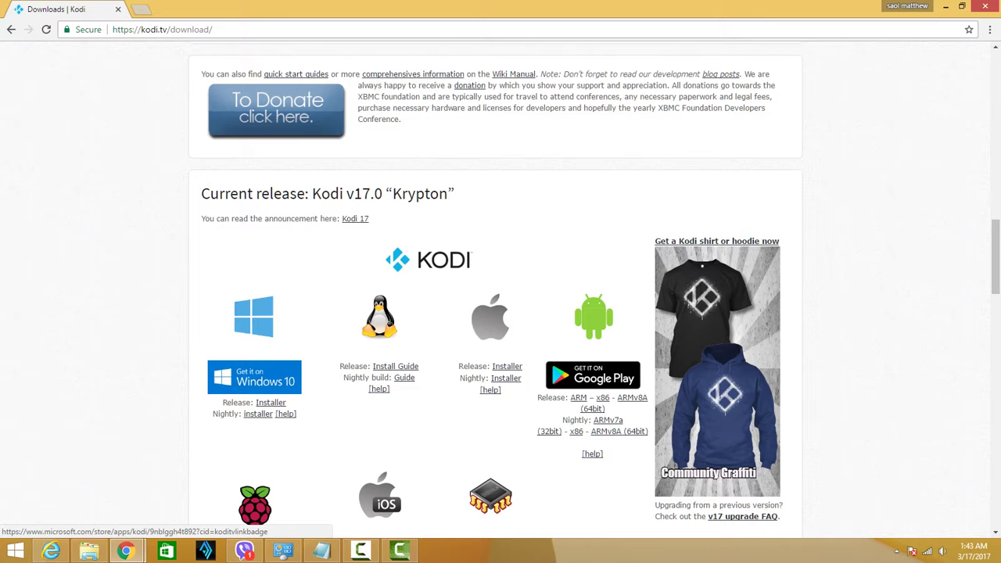
{"action": "scroll", "coordinate": [254, 375], "scroll_direction": "up", "scroll_amount": 7}
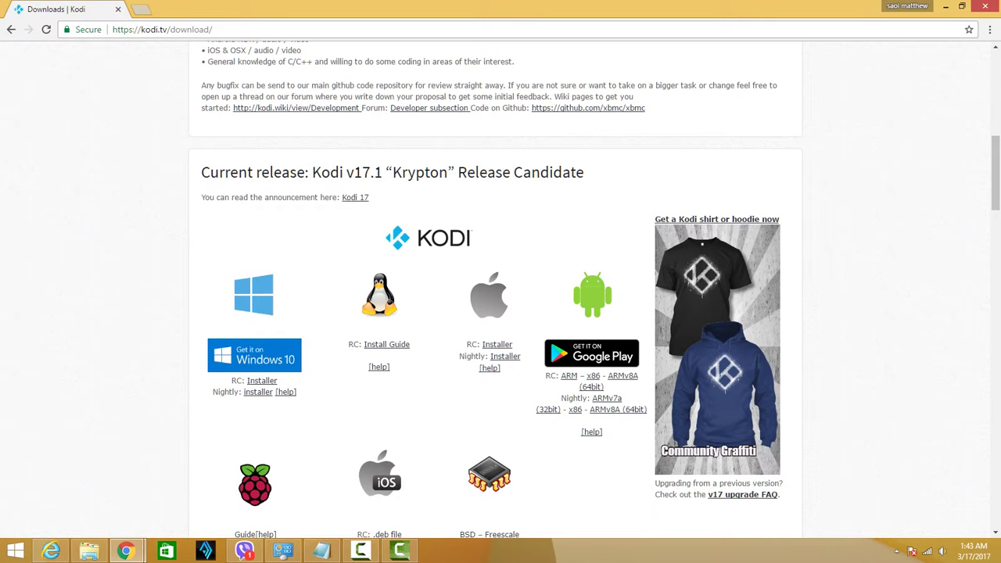
{"action": "scroll", "coordinate": [254, 336], "scroll_direction": "down", "scroll_amount": 7}
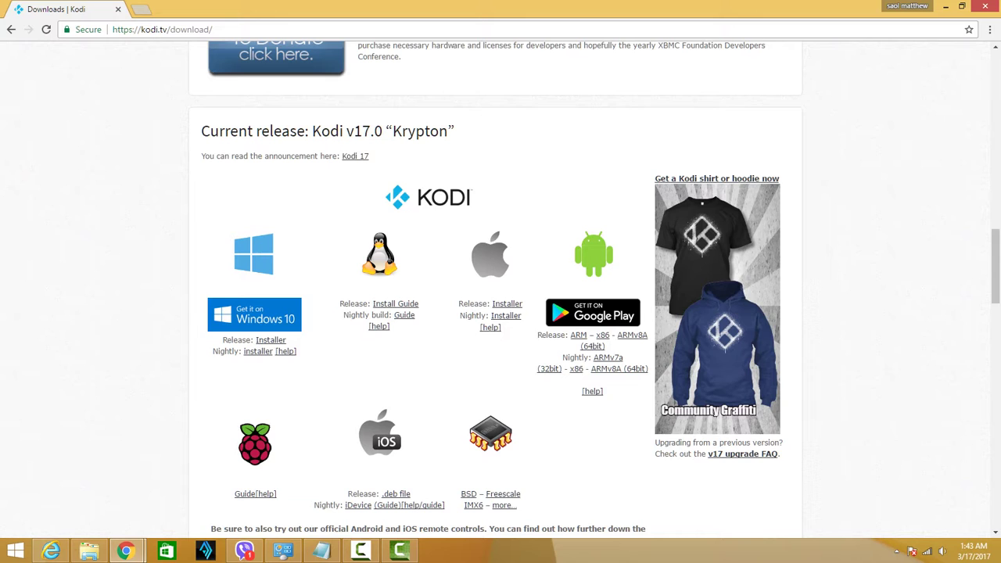
{"action": "left_click", "coordinate": [271, 339]}
{"action": "left_click", "coordinate": [271, 340]}
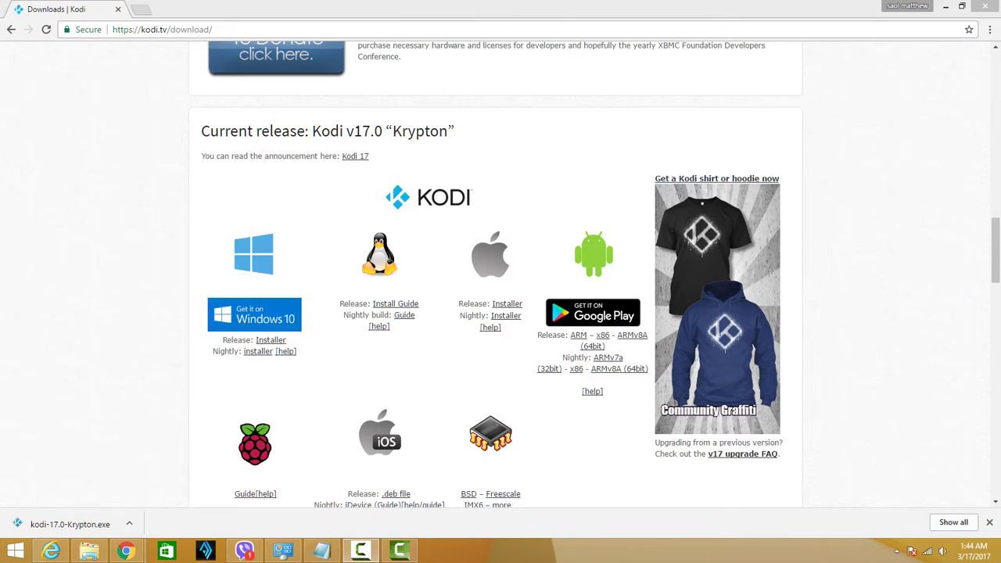
Launch the downloaded kodi-17.0-Krypton.exe and accept its license agreement.
{"action": "left_click", "coordinate": [70, 524]}
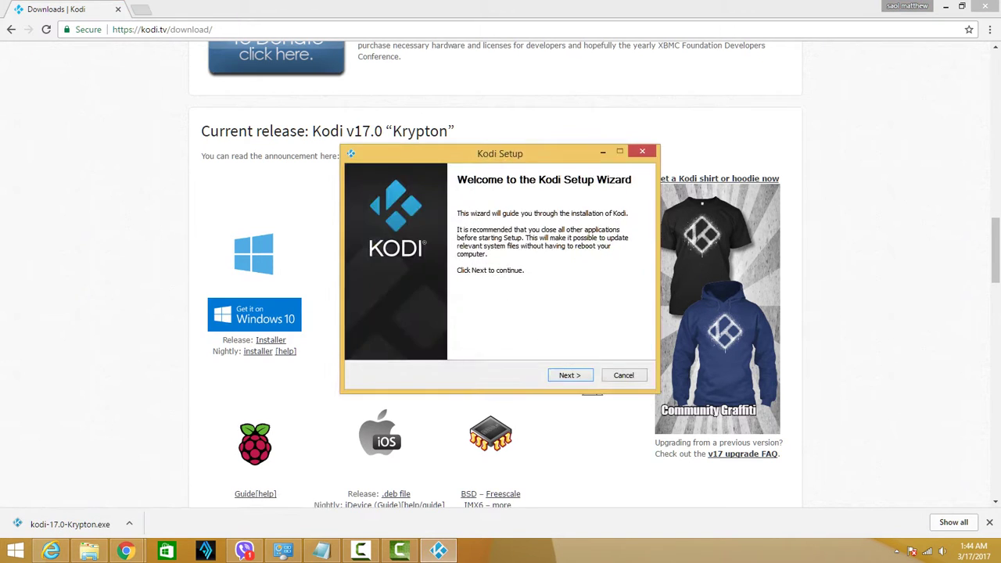
{"action": "left_click", "coordinate": [570, 374]}
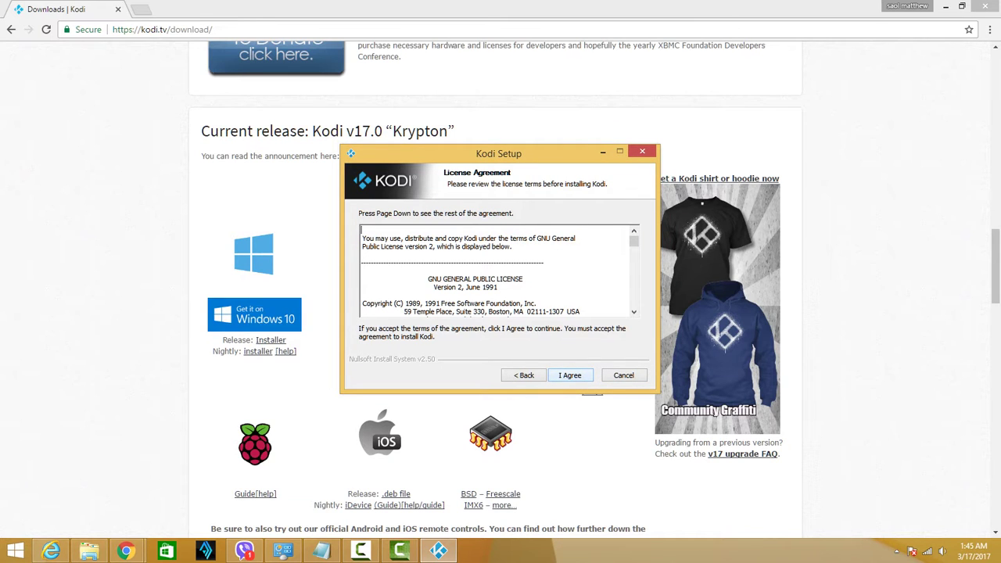
{"action": "left_click", "coordinate": [570, 375]}
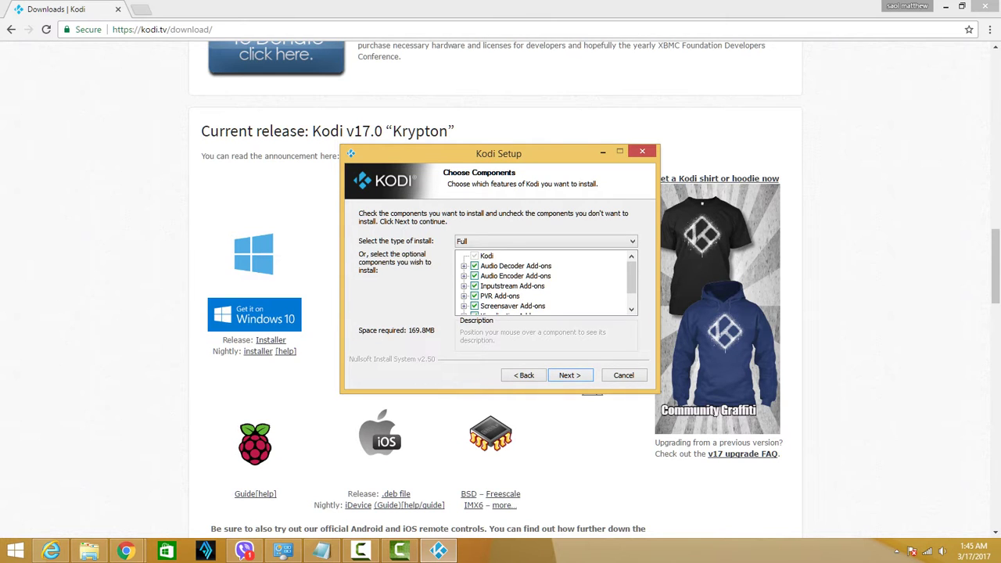
Review the optional components and continue the setup with the Full install type.
{"action": "key", "text": "m"}
{"action": "key", "text": "Up"}
{"action": "key", "text": "Up"}
{"action": "scroll", "coordinate": [547, 282], "scroll_direction": "down", "scroll_amount": 1}
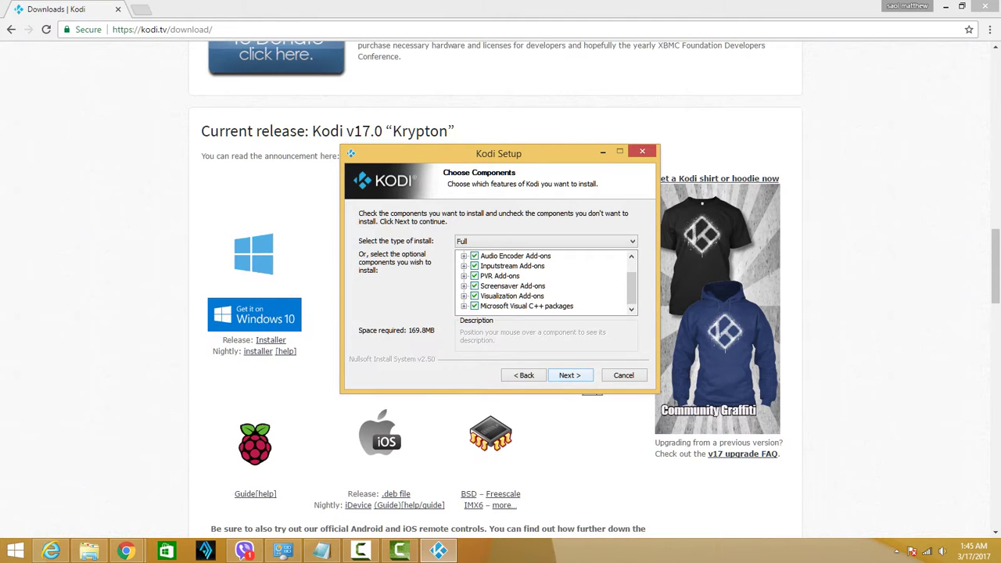
{"action": "key", "text": "Return"}
Set the install destination to the Kodi folder under Application on New Volume (D:), and start the installation with the default Start Menu folder.
{"action": "key", "text": "Tab"}
{"action": "key", "text": "Return"}
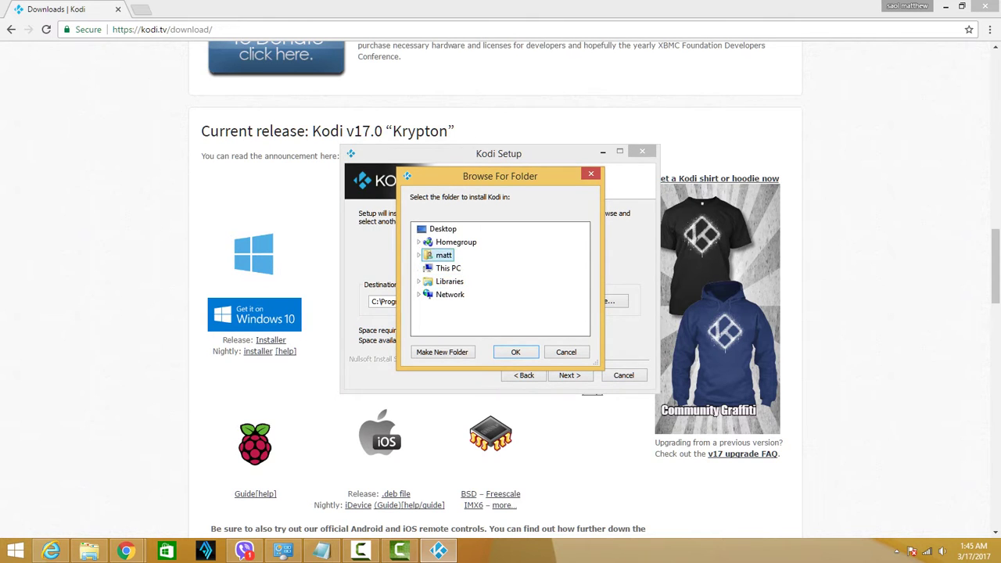
{"action": "left_click", "coordinate": [448, 268]}
{"action": "scroll", "coordinate": [465, 320], "scroll_direction": "down", "scroll_amount": 1}
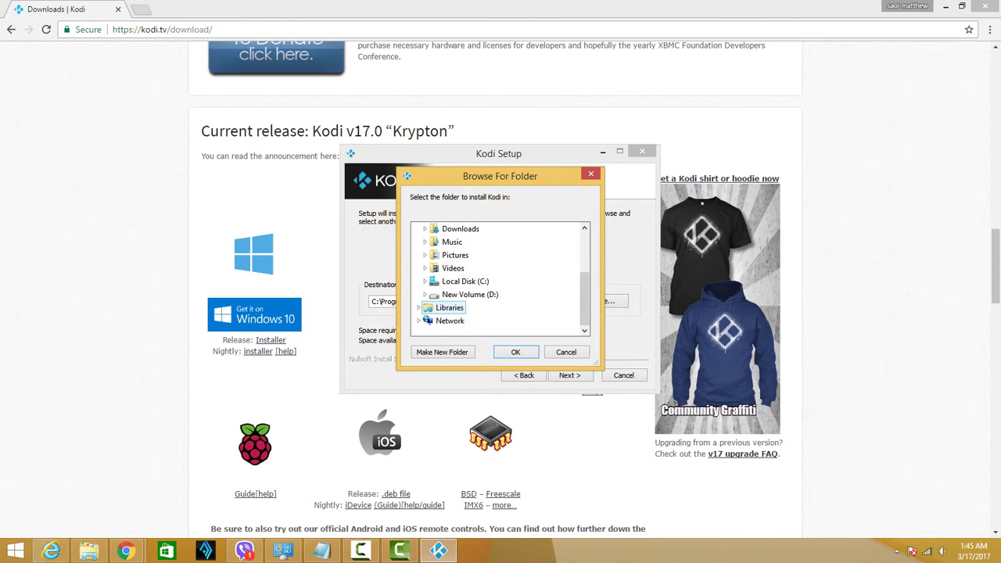
{"action": "double_click", "coordinate": [469, 293]}
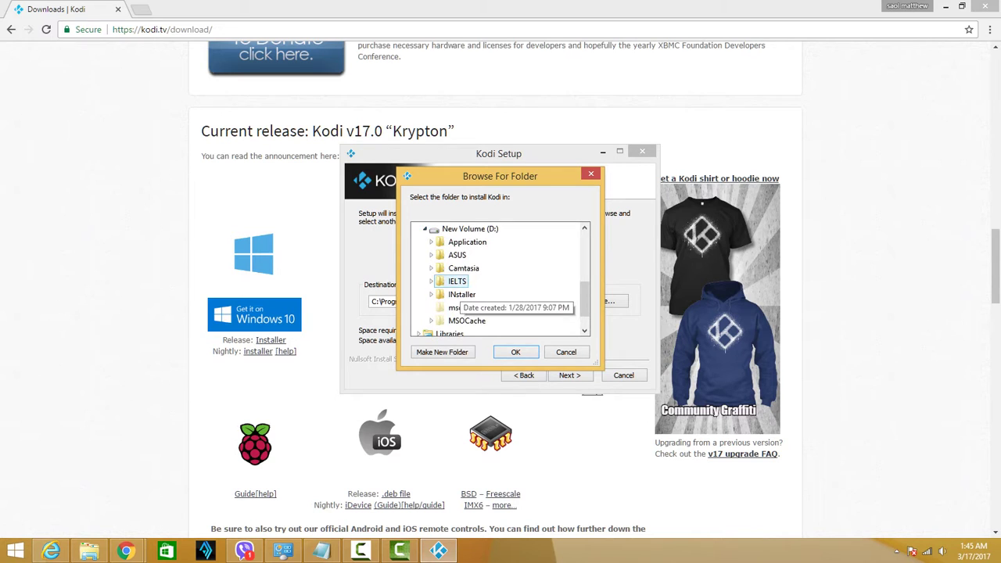
{"action": "scroll", "coordinate": [459, 274], "scroll_direction": "down", "scroll_amount": 1}
{"action": "scroll", "coordinate": [463, 281], "scroll_direction": "up", "scroll_amount": 2}
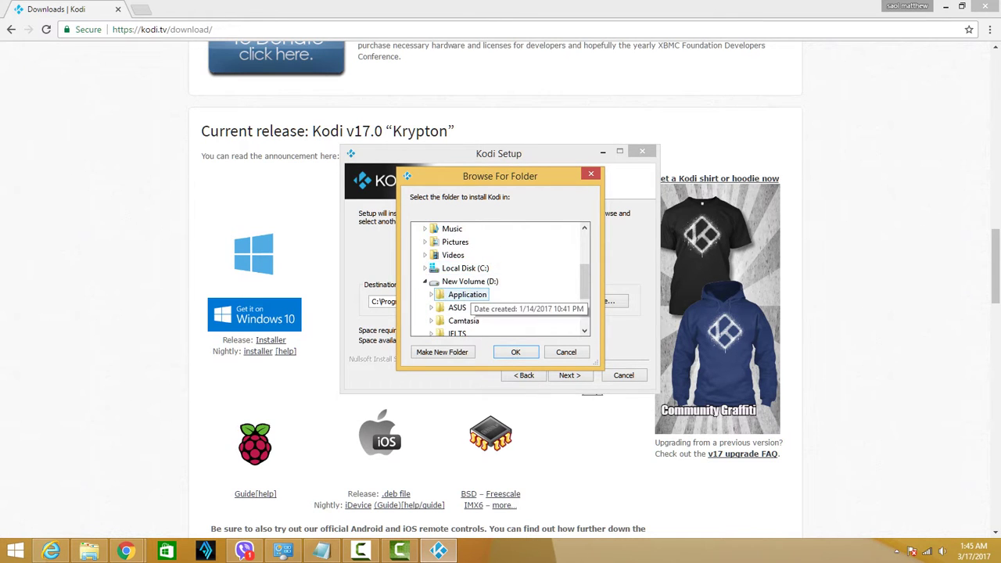
{"action": "double_click", "coordinate": [467, 294]}
{"action": "scroll", "coordinate": [463, 284], "scroll_direction": "down", "scroll_amount": 2}
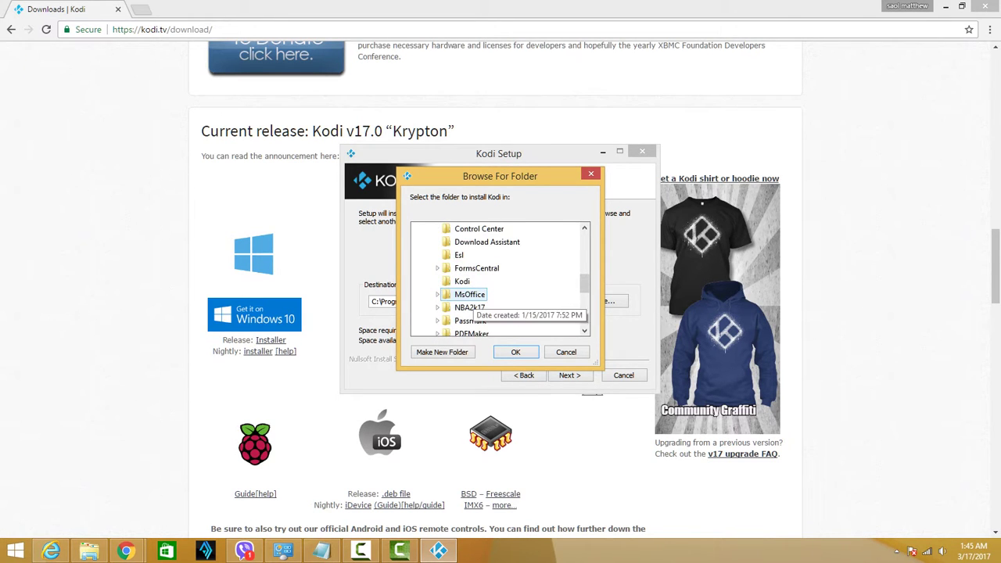
{"action": "left_click", "coordinate": [462, 282]}
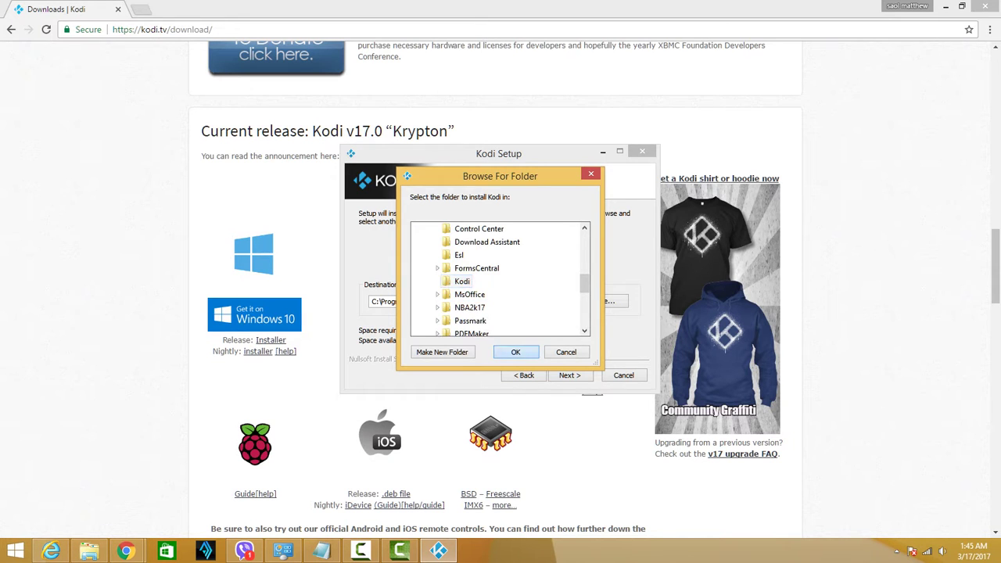
{"action": "key", "text": "Return"}
{"action": "left_click", "coordinate": [569, 375]}
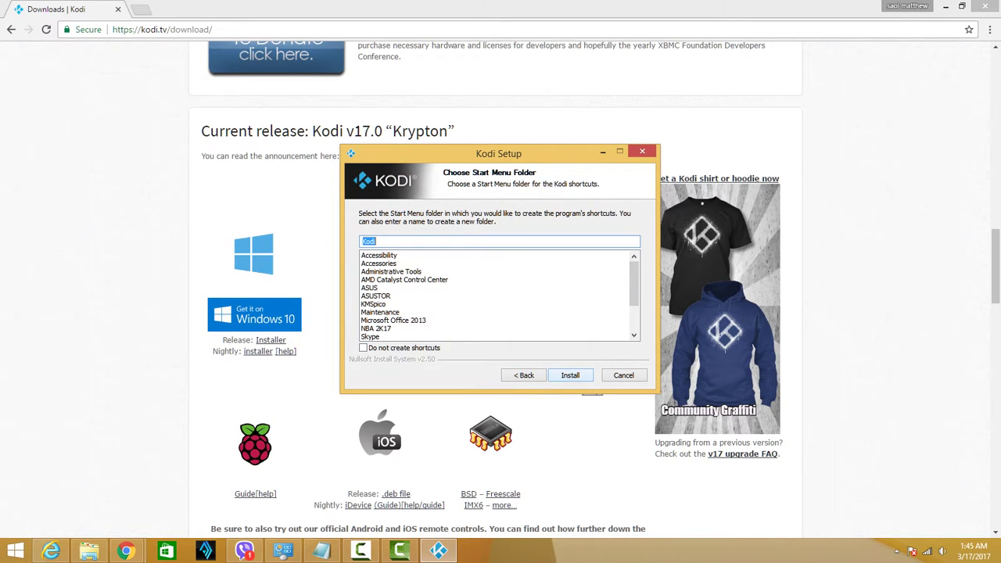
{"action": "left_click", "coordinate": [570, 375]}
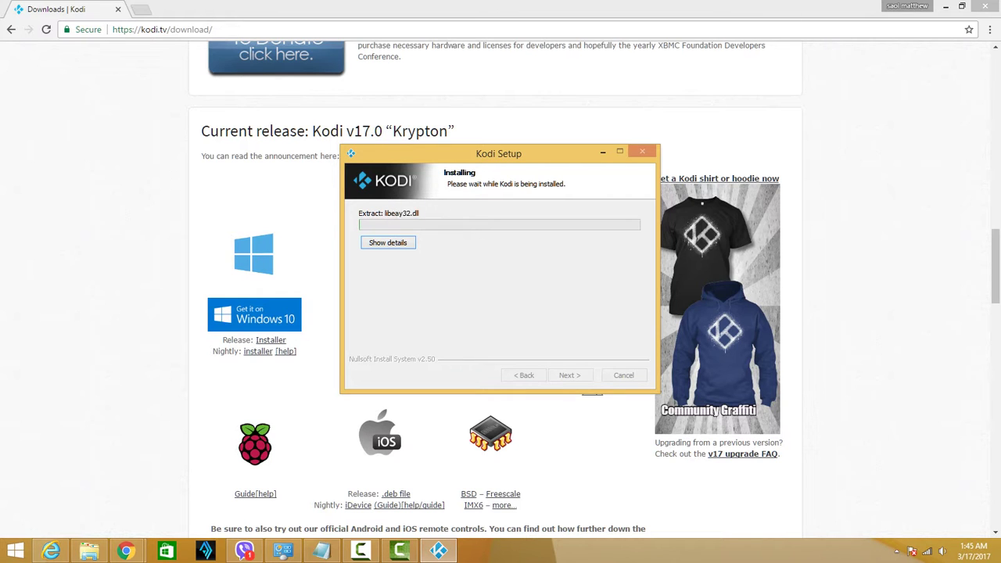
{"action": "key", "text": "alt+Tab"}
{"action": "scroll", "coordinate": [500, 312], "scroll_direction": "up", "scroll_amount": 2}
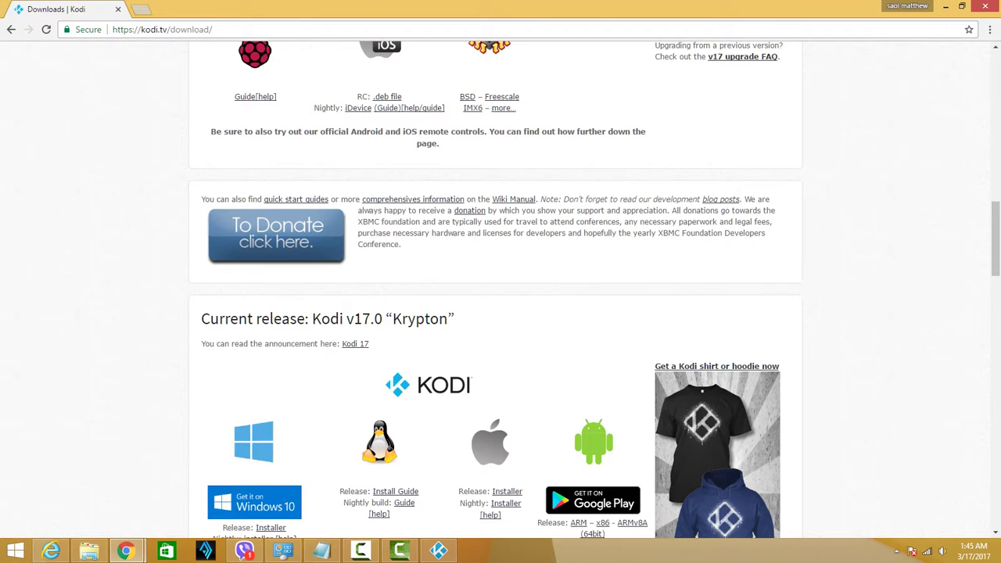
{"action": "key", "text": "ctrl+a"}
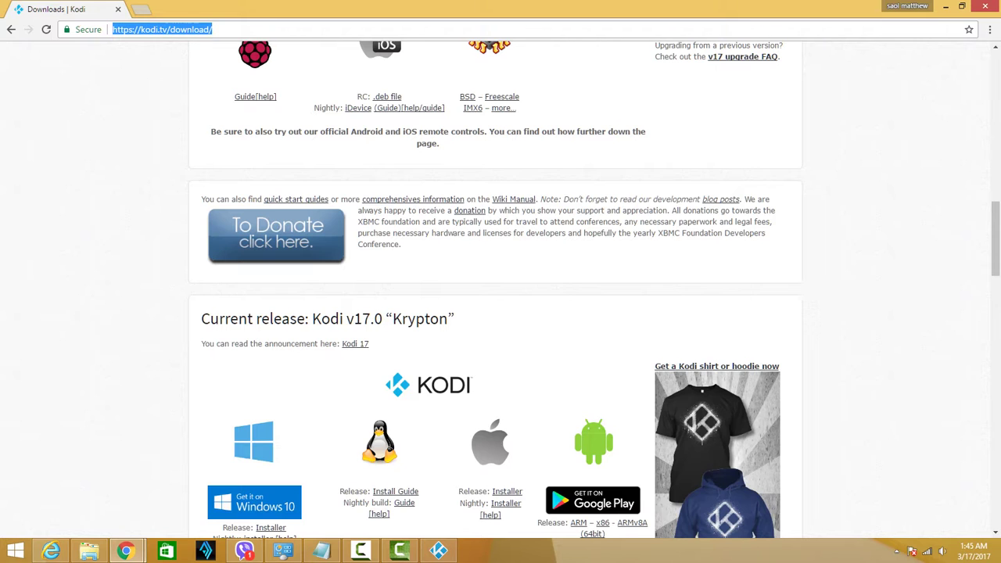
{"action": "scroll", "coordinate": [500, 289], "scroll_direction": "up", "scroll_amount": 10}
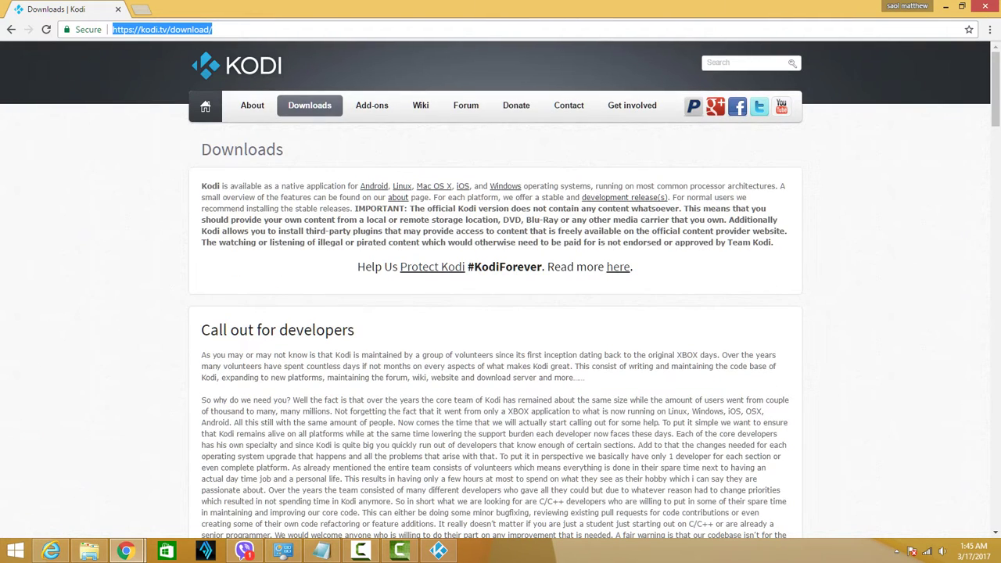
{"action": "scroll", "coordinate": [500, 289], "scroll_direction": "down", "scroll_amount": 10}
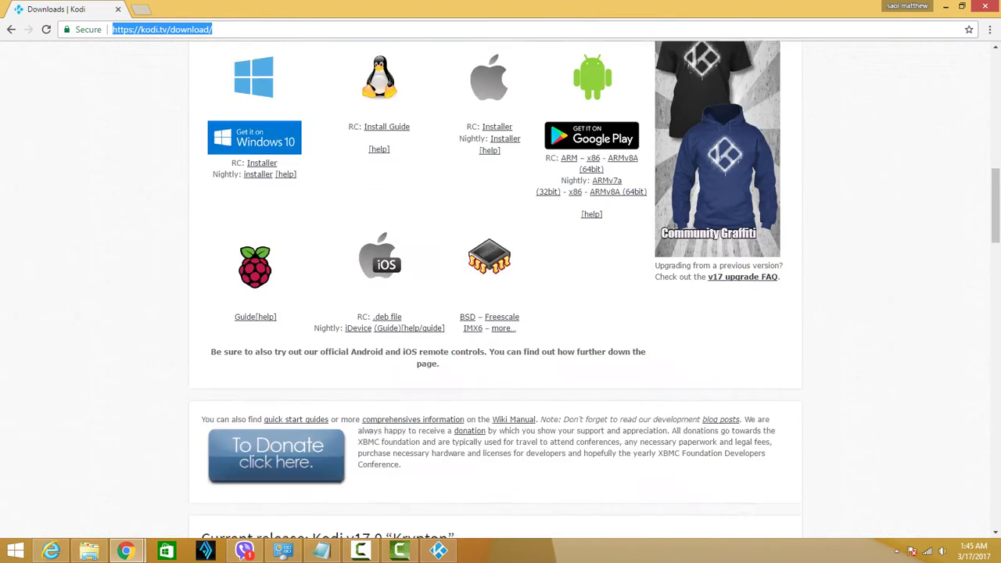
{"action": "scroll", "coordinate": [501, 289], "scroll_direction": "down", "scroll_amount": 2}
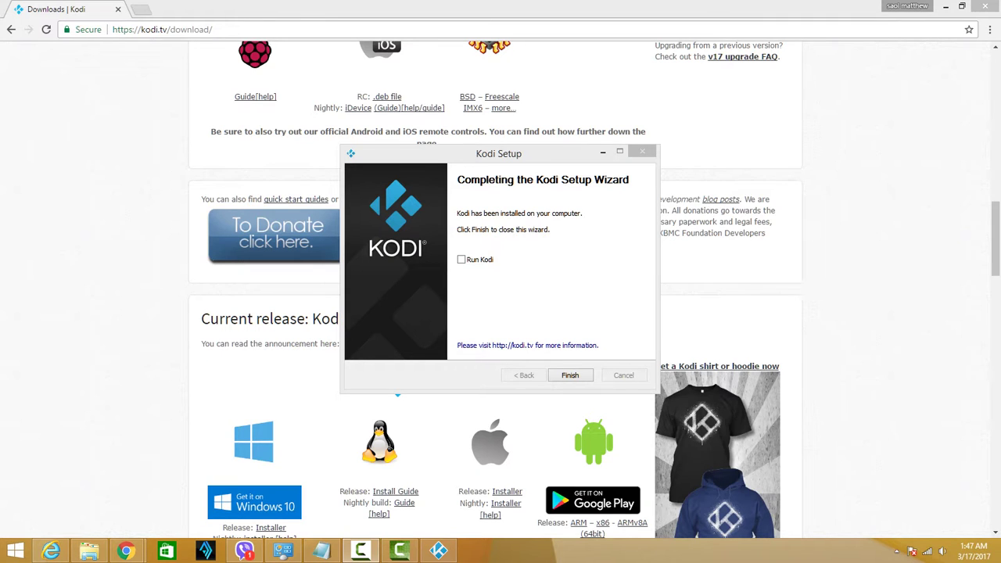
Enable the Run Kodi option and finish the setup wizard.
{"action": "left_click", "coordinate": [461, 259]}
{"action": "key", "text": "Return"}
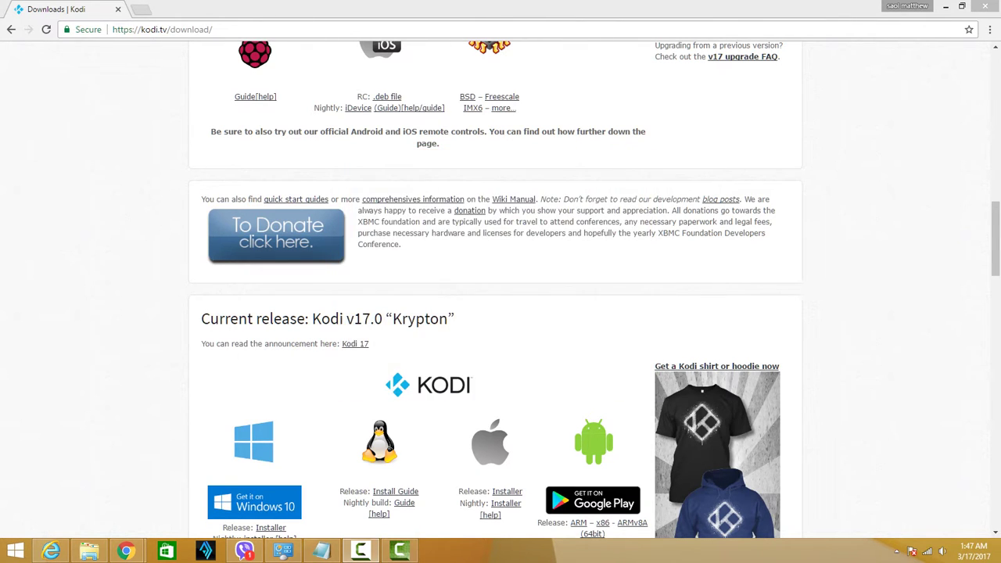